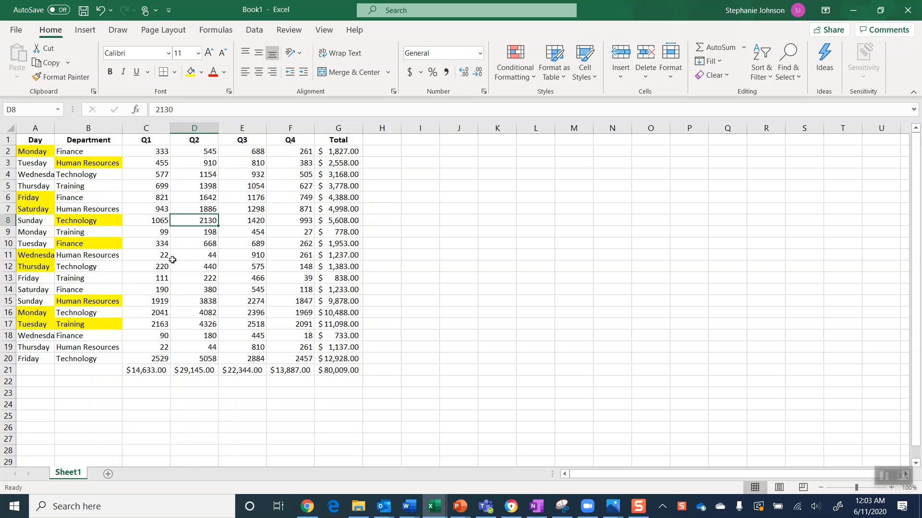
- Open the Find dialog with its search options and clear the stored find format
{"action": "left_click", "coordinate": [298, 276]}
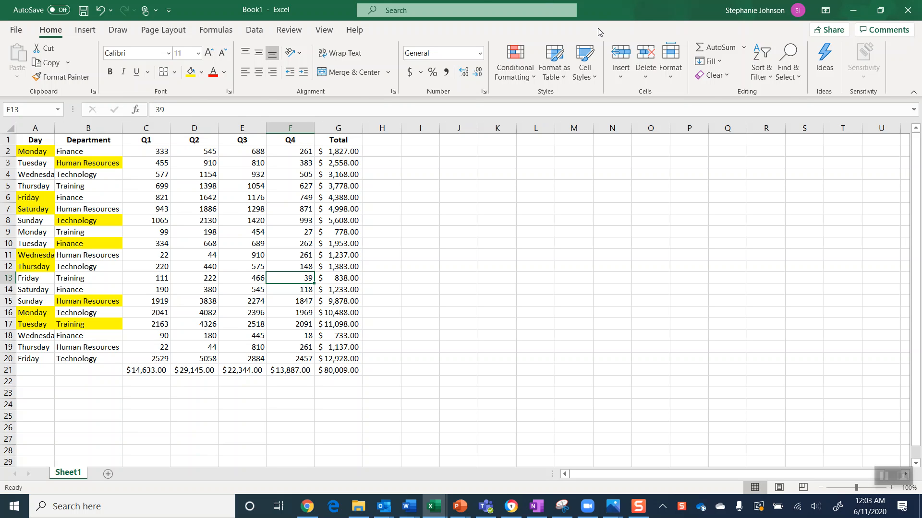
{"action": "left_click", "coordinate": [794, 60]}
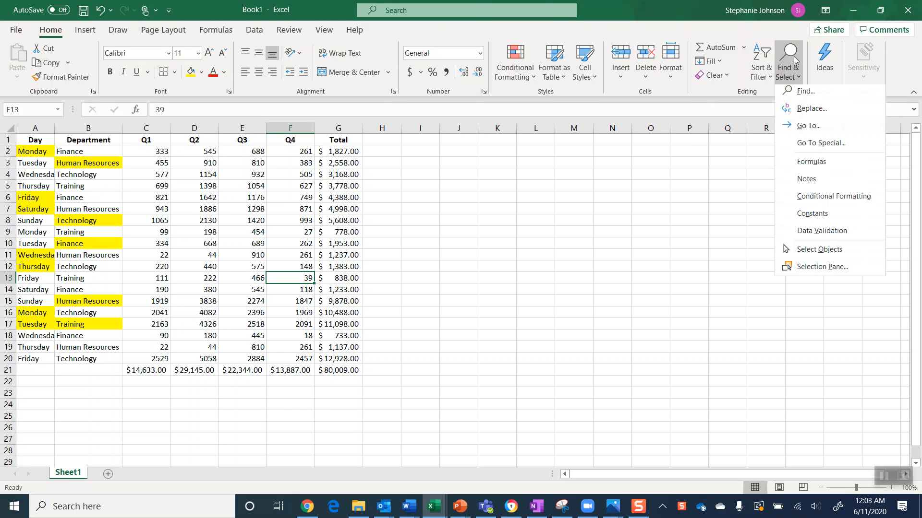
{"action": "left_click", "coordinate": [805, 91]}
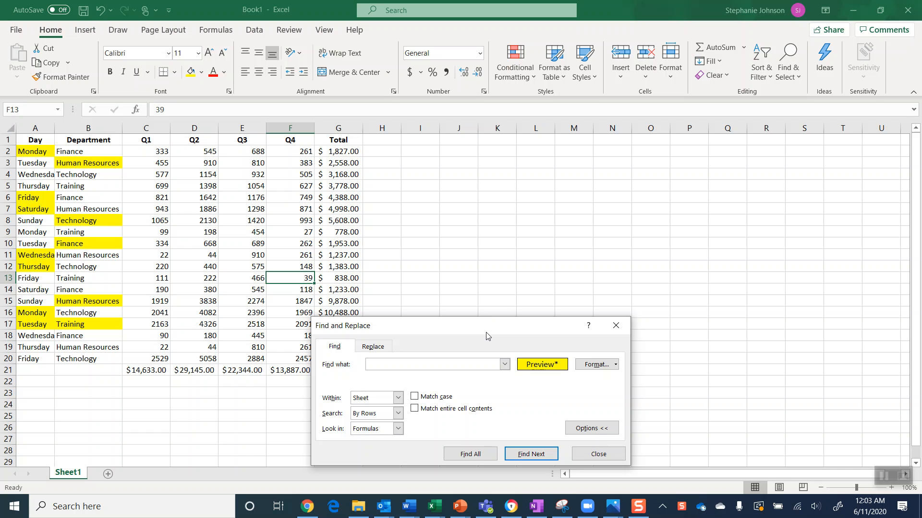
{"action": "left_click_drag", "start_coordinate": [486, 334], "coordinate": [543, 199]}
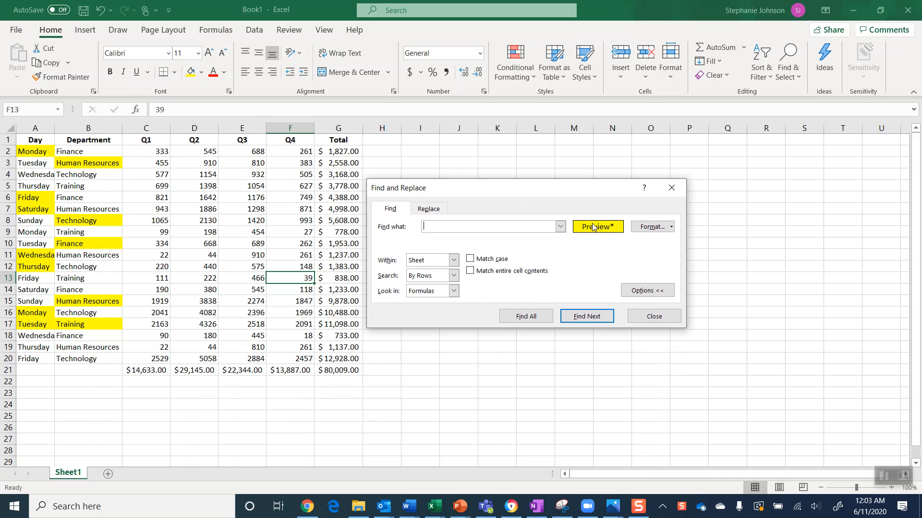
{"action": "left_click", "coordinate": [671, 229]}
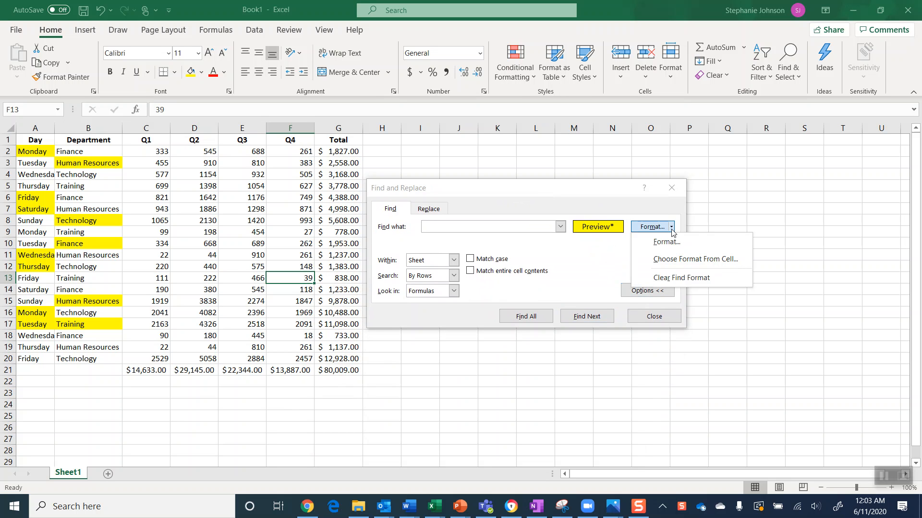
{"action": "left_click", "coordinate": [676, 282]}
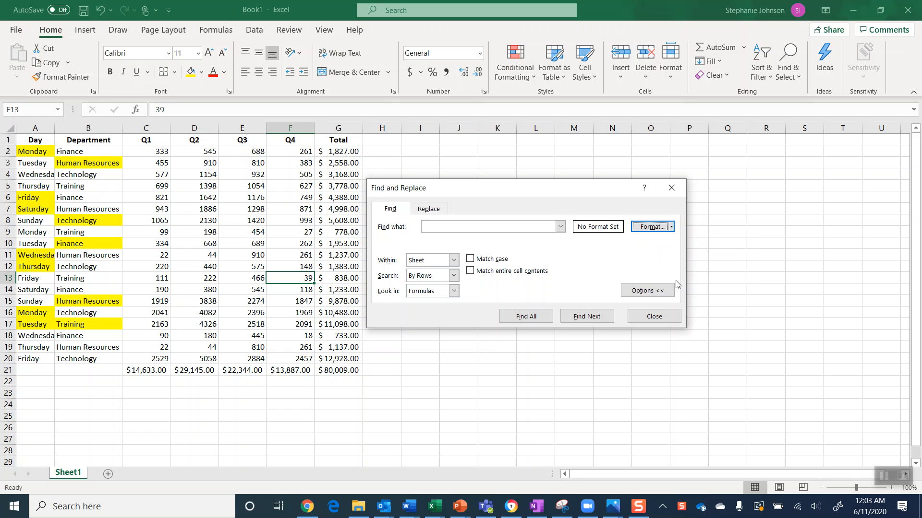
{"action": "left_click", "coordinate": [663, 294]}
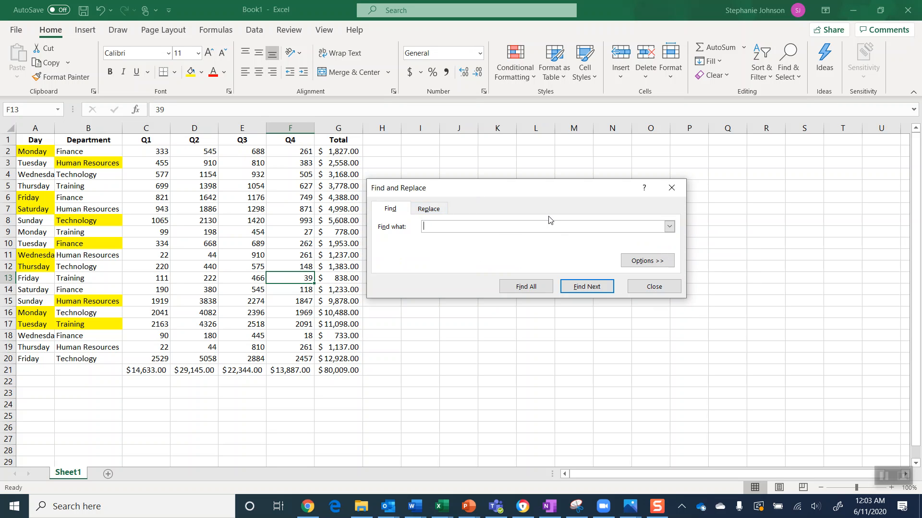
{"action": "left_click", "coordinate": [659, 269]}
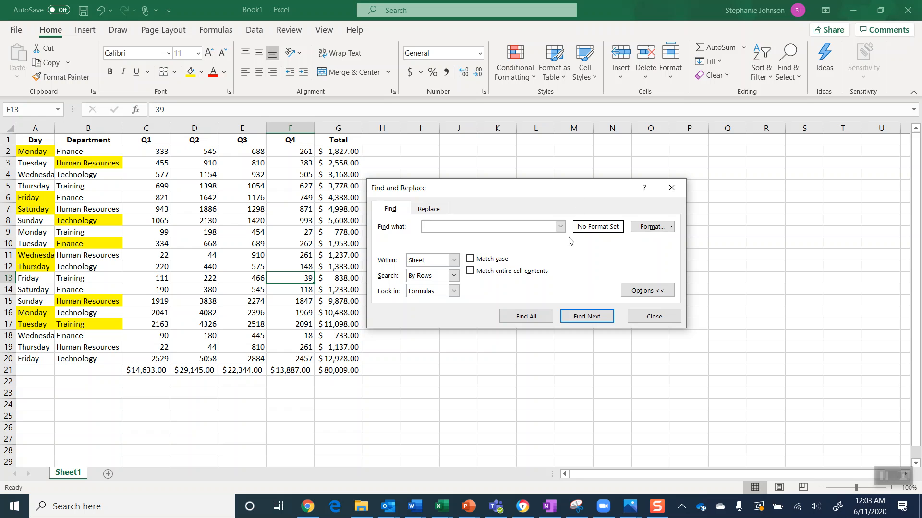
{"action": "left_click", "coordinate": [668, 291]}
{"action": "left_click", "coordinate": [661, 260]}
{"action": "left_click", "coordinate": [203, 72]}
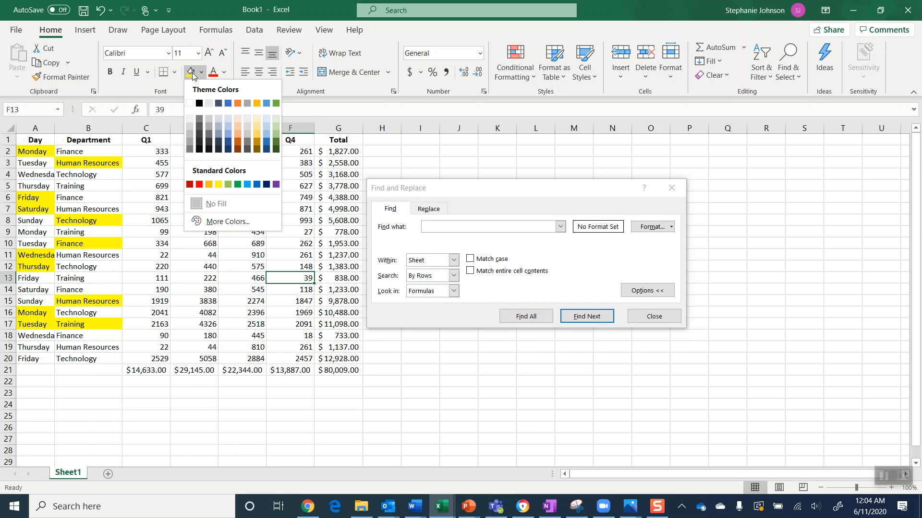
{"action": "left_click", "coordinate": [201, 72]}
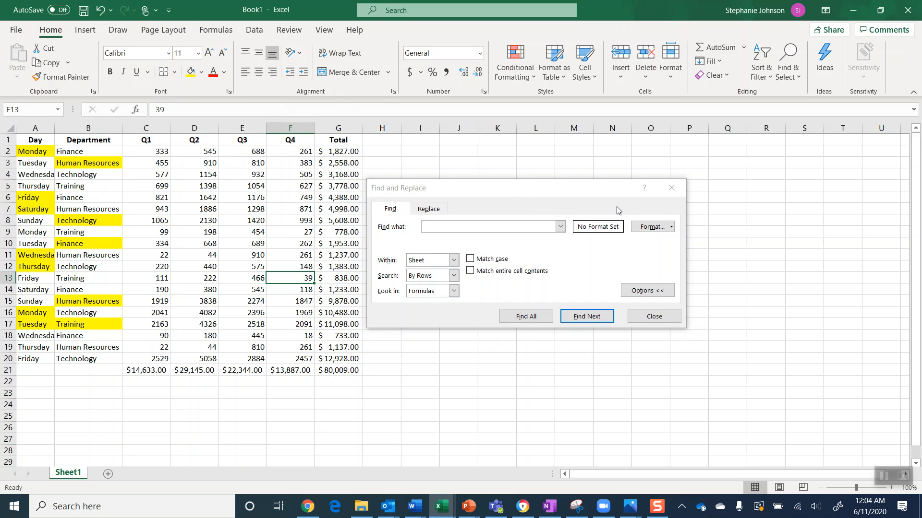
- Set the find format by picking it from the yellow-filled Human Resources cell B3
{"action": "left_click", "coordinate": [671, 227]}
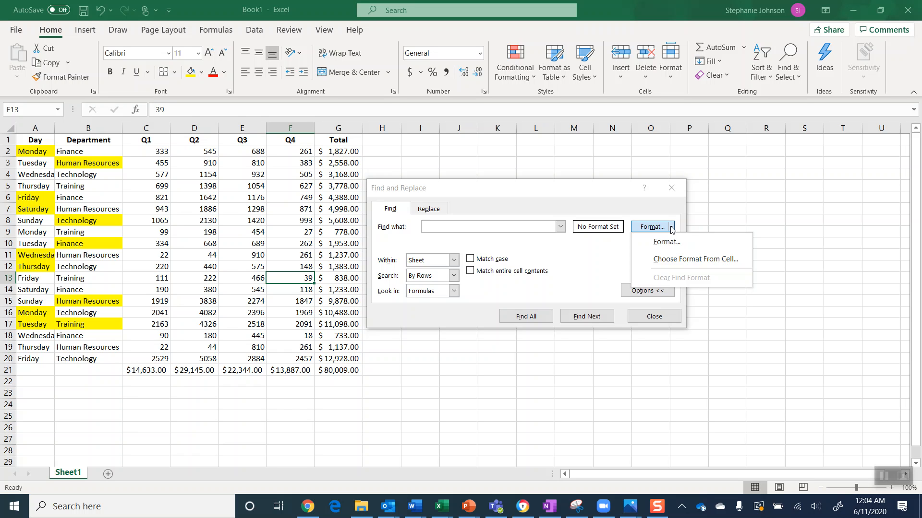
{"action": "left_click", "coordinate": [671, 227]}
{"action": "left_click", "coordinate": [671, 227]}
{"action": "left_click", "coordinate": [681, 260]}
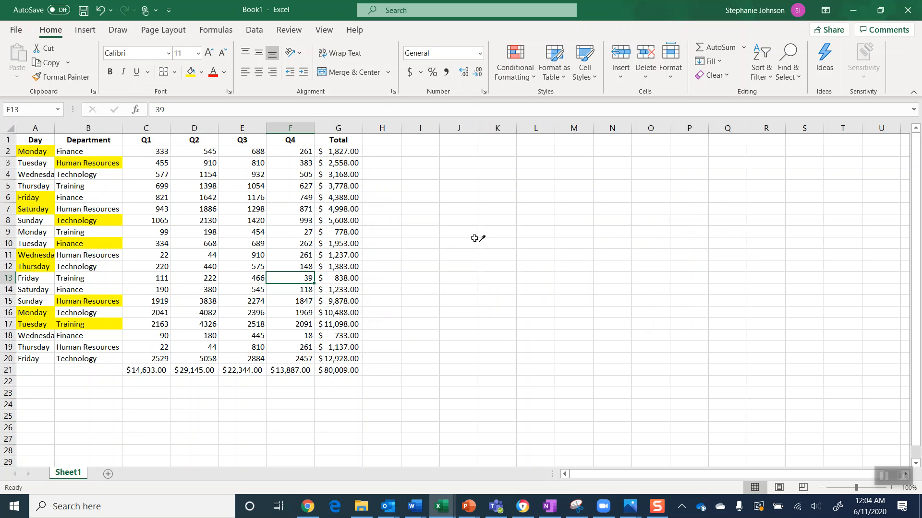
{"action": "left_click", "coordinate": [103, 160]}
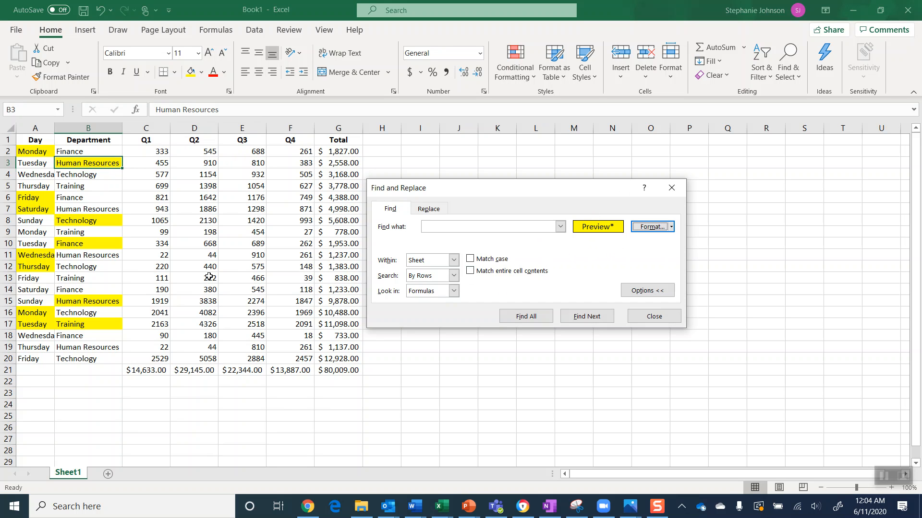
- Find all yellow-filled cells on the sheet, select every result and close the Find dialog
{"action": "left_click", "coordinate": [532, 315]}
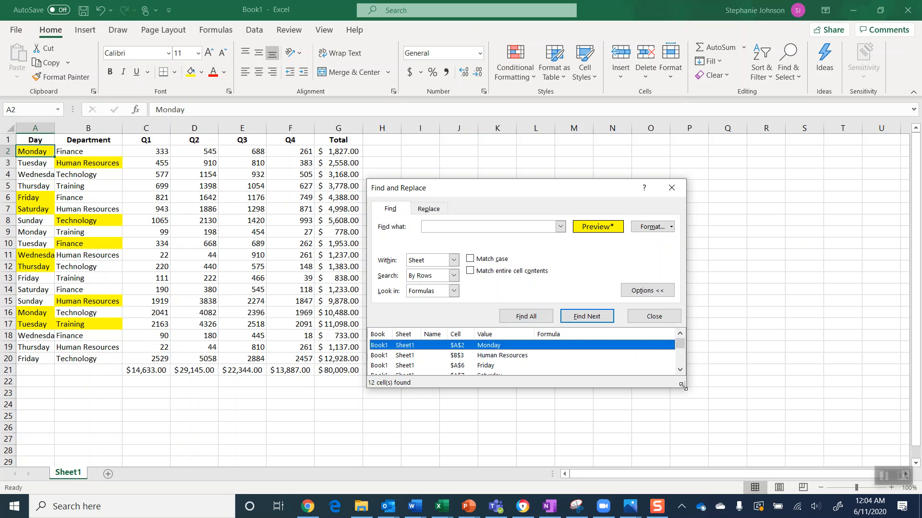
{"action": "left_click_drag", "start_coordinate": [682, 384], "coordinate": [707, 424]}
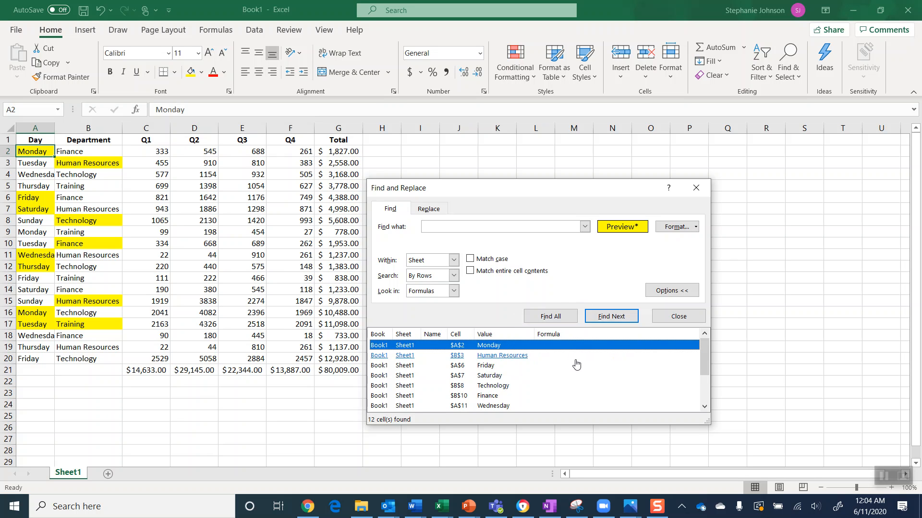
{"action": "key", "text": "ctrl+a"}
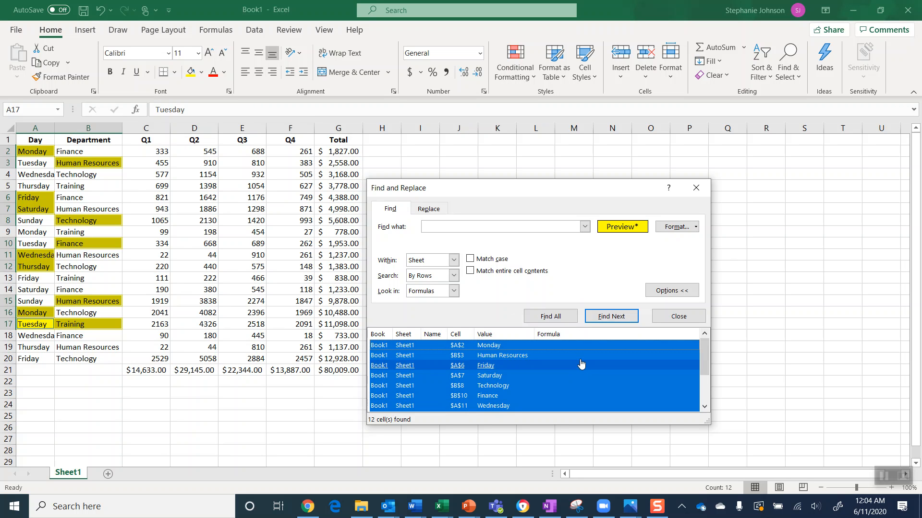
{"action": "left_click", "coordinate": [681, 316]}
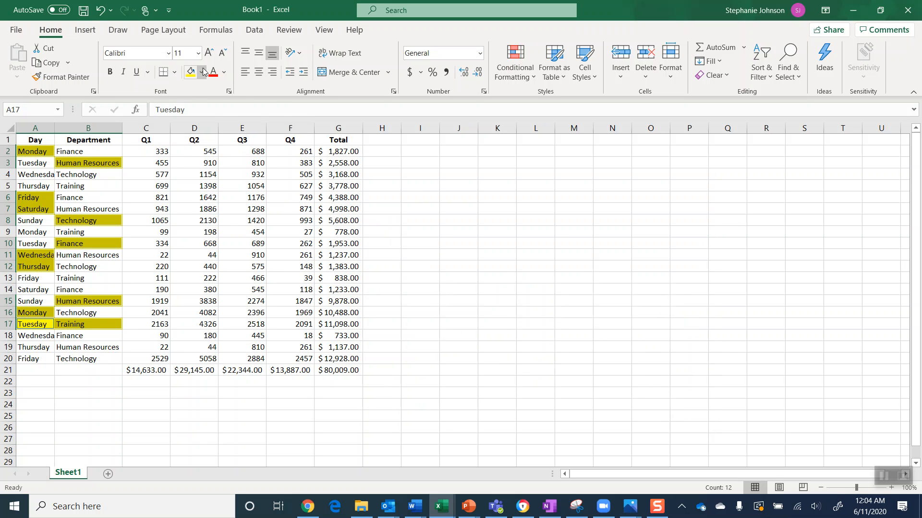
- Change the fill of the selected Day and Department cells to the standard light blue
{"action": "left_click", "coordinate": [202, 72]}
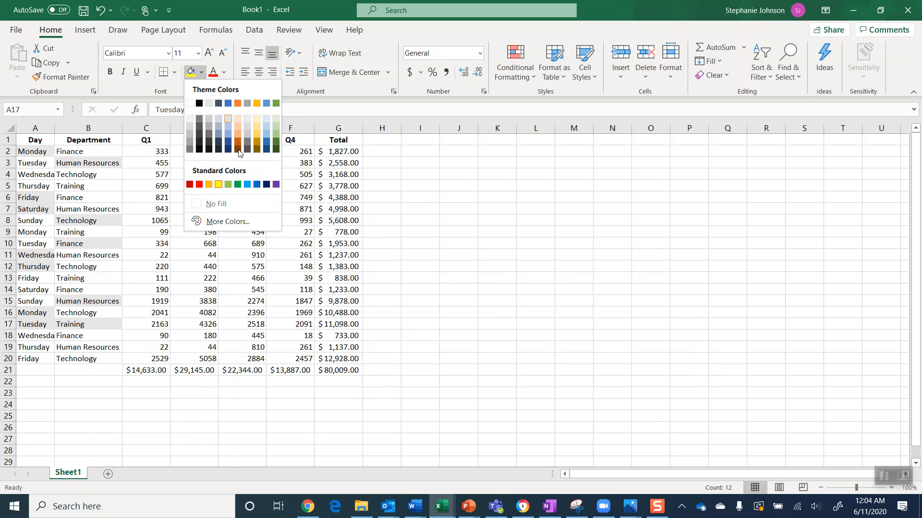
{"action": "left_click", "coordinate": [248, 185]}
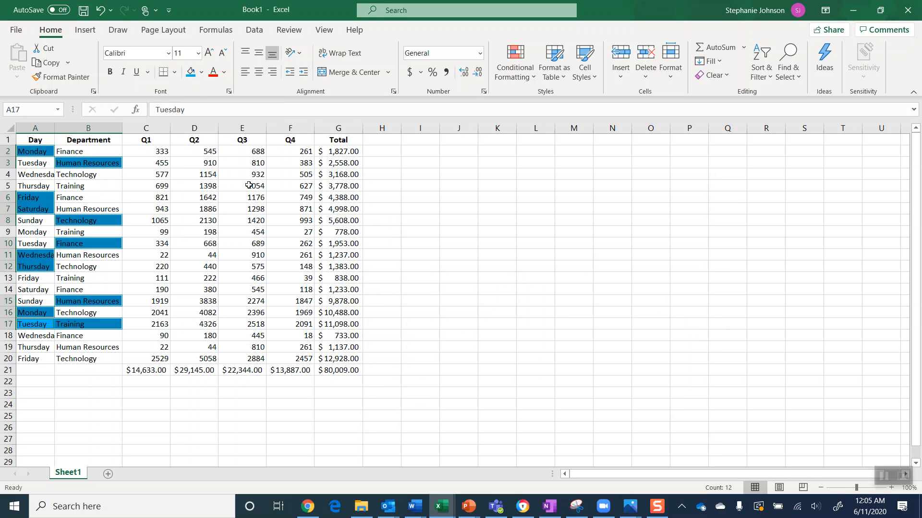
{"action": "left_click", "coordinate": [156, 174]}
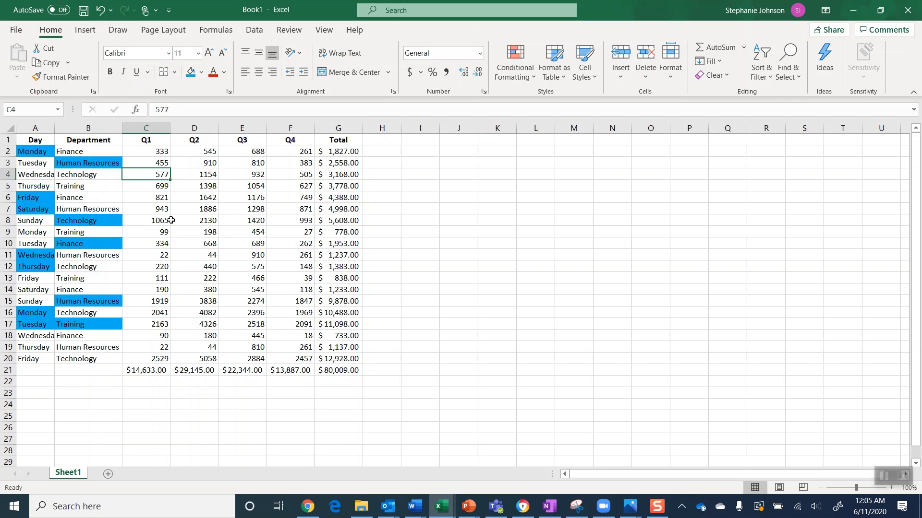
- Check the formulas in C21, D21 and G9, and clear the stored find format in the Find dialog
{"action": "left_click", "coordinate": [140, 372]}
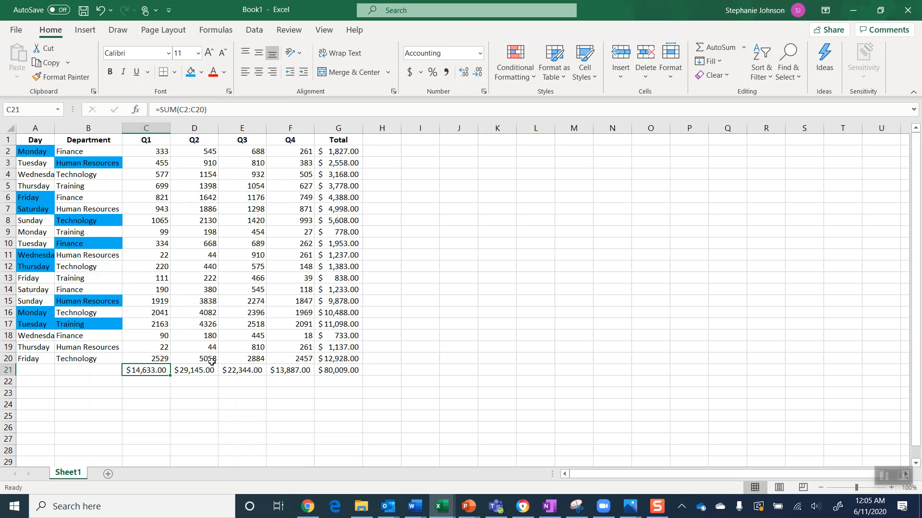
{"action": "left_click", "coordinate": [205, 374]}
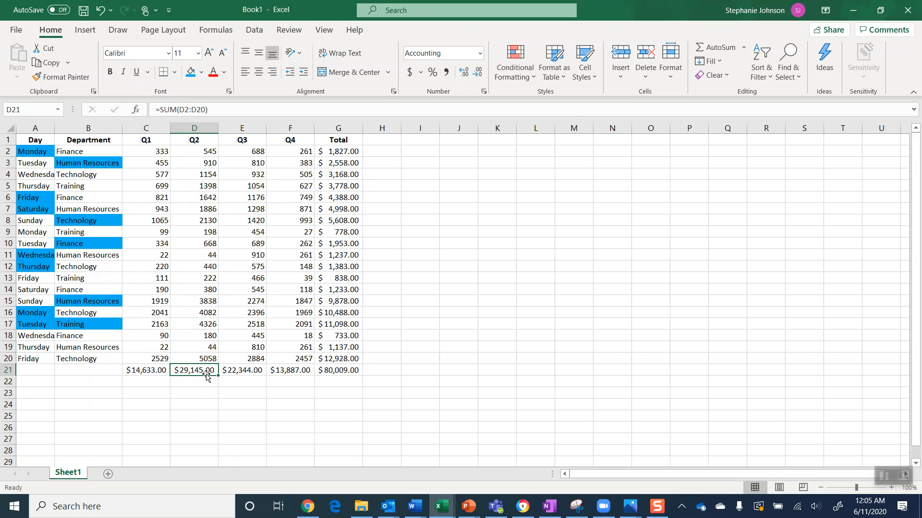
{"action": "left_click", "coordinate": [342, 235]}
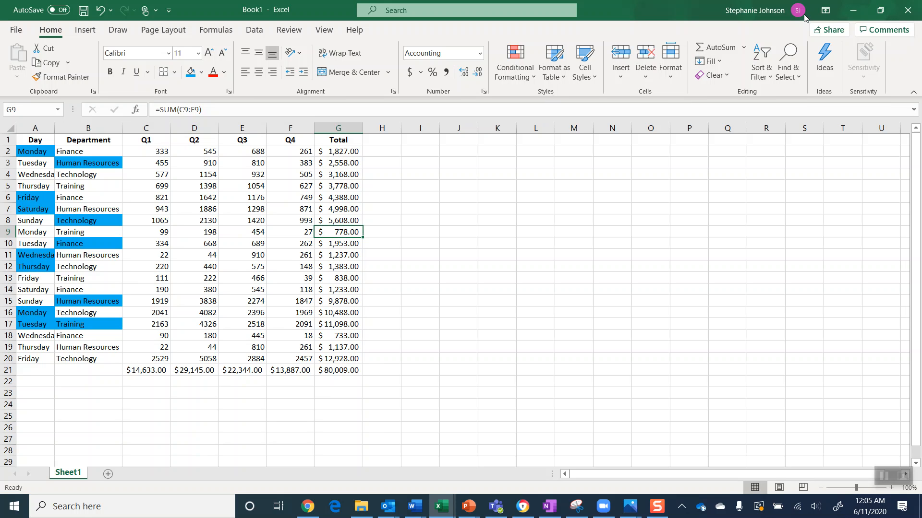
{"action": "left_click", "coordinate": [792, 67]}
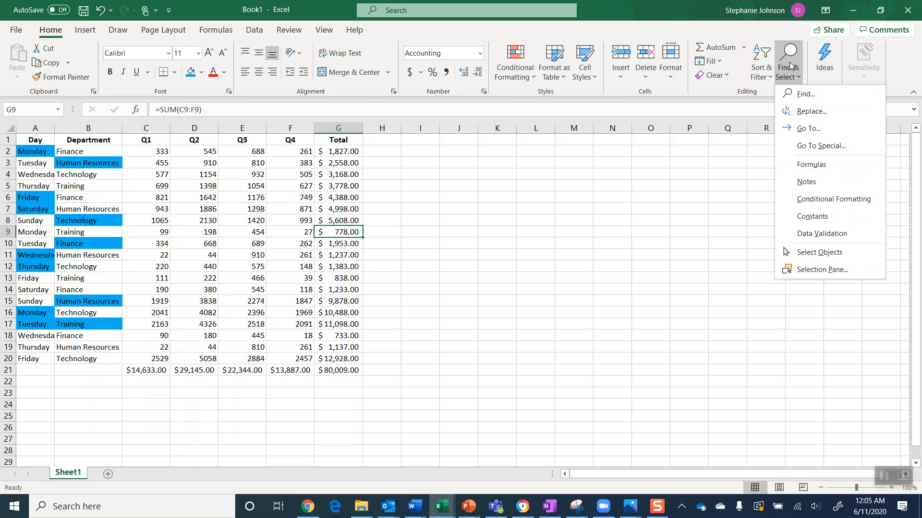
{"action": "left_click", "coordinate": [792, 94]}
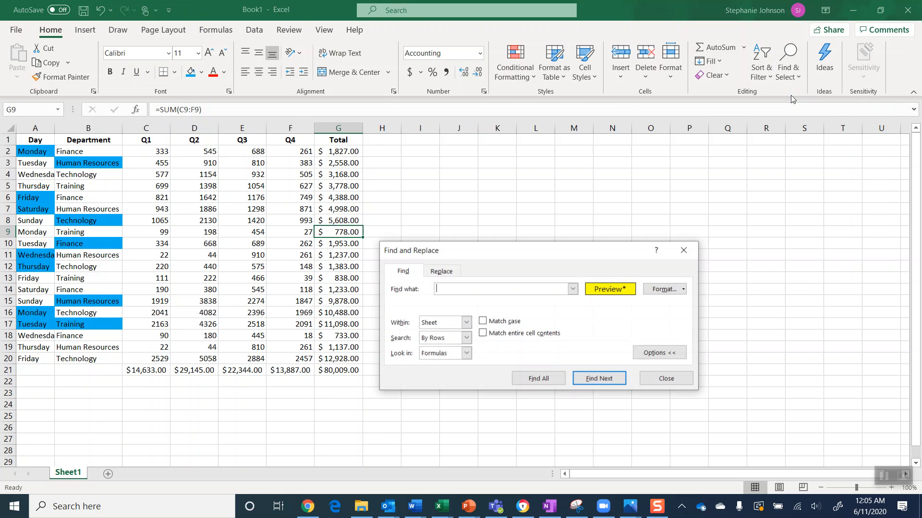
{"action": "left_click", "coordinate": [684, 290]}
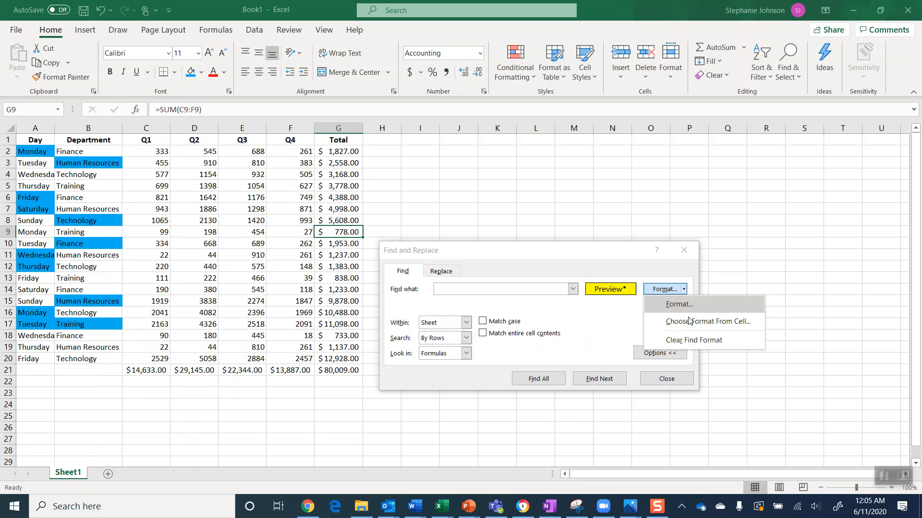
{"action": "left_click", "coordinate": [690, 341]}
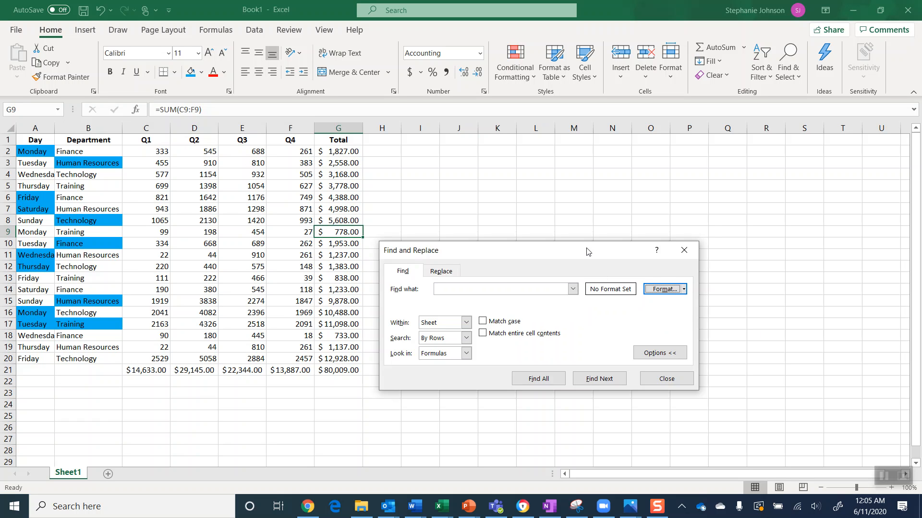
- Find all cells on the sheet containing "=sum", looking in Formulas
{"action": "left_click_drag", "start_coordinate": [588, 252], "coordinate": [592, 212]}
{"action": "left_click", "coordinate": [460, 247]}
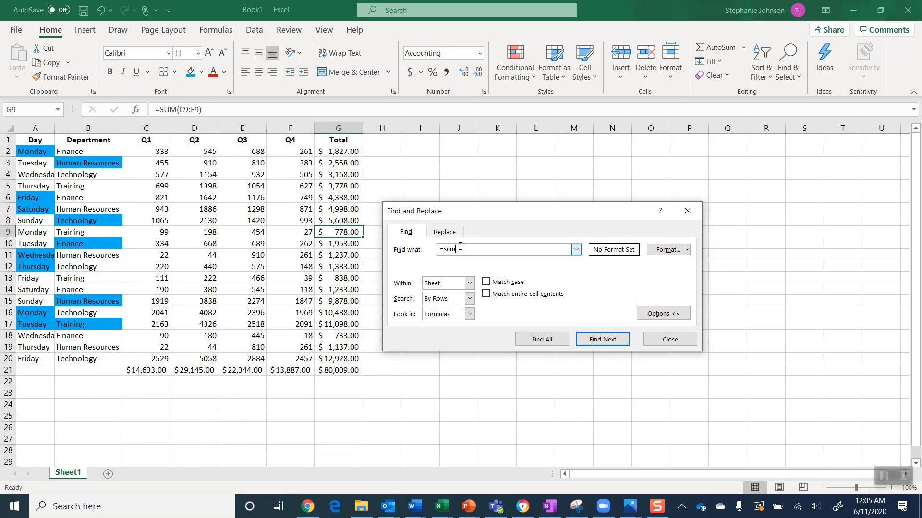
{"action": "left_click", "coordinate": [473, 315]}
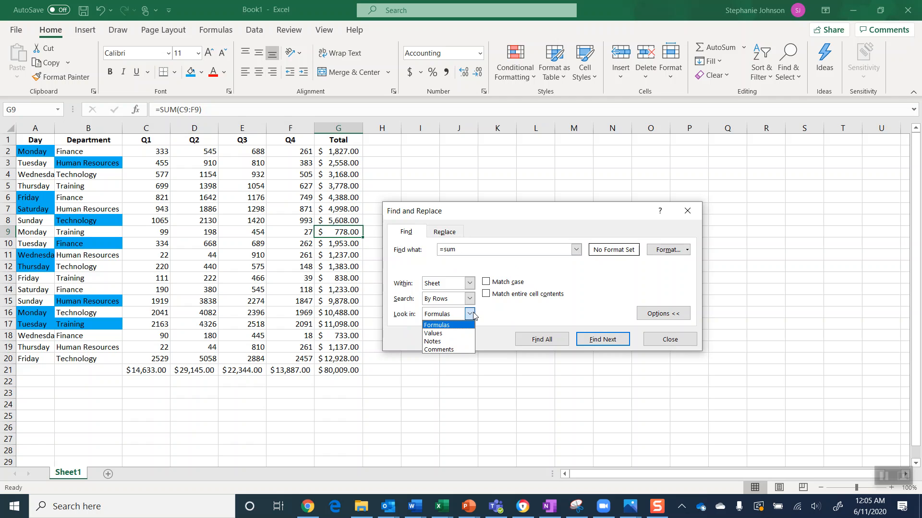
{"action": "left_click", "coordinate": [439, 326]}
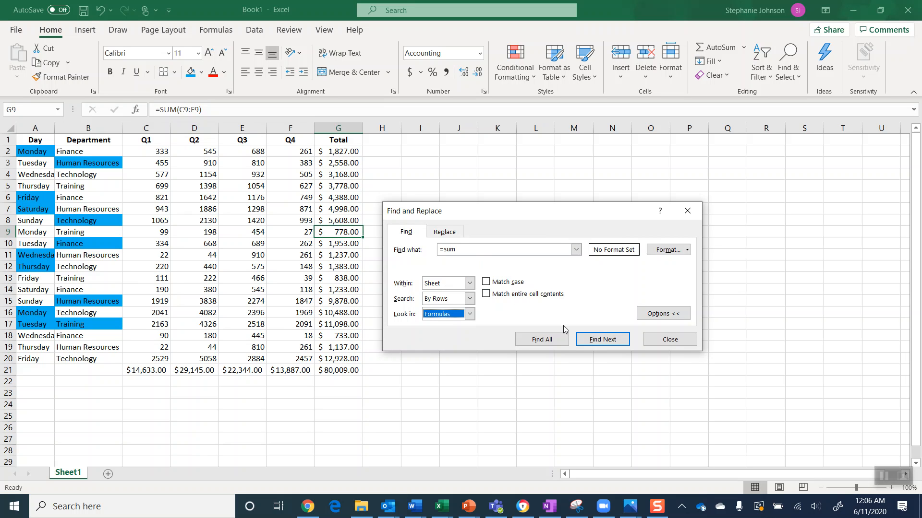
{"action": "left_click", "coordinate": [552, 343]}
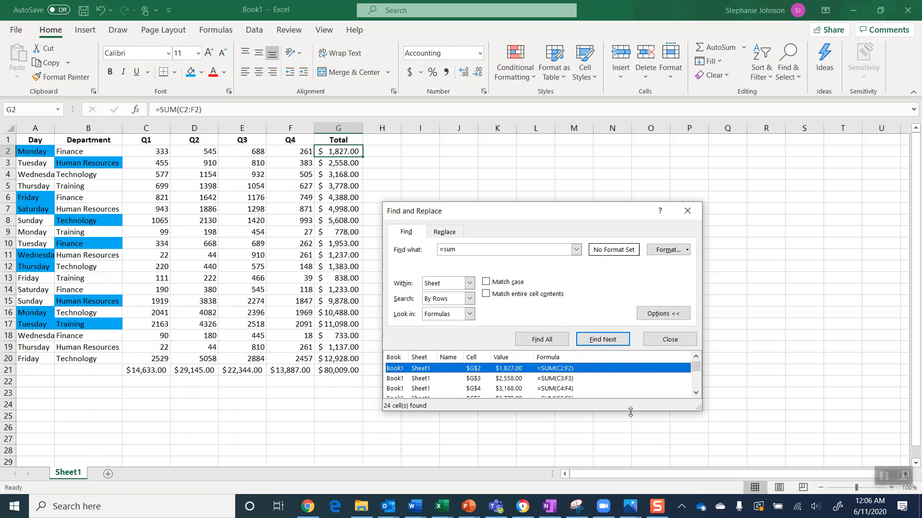
- Select all the found SUM formula cells and fill them with a light orange theme color
{"action": "key", "text": "ctrl+a"}
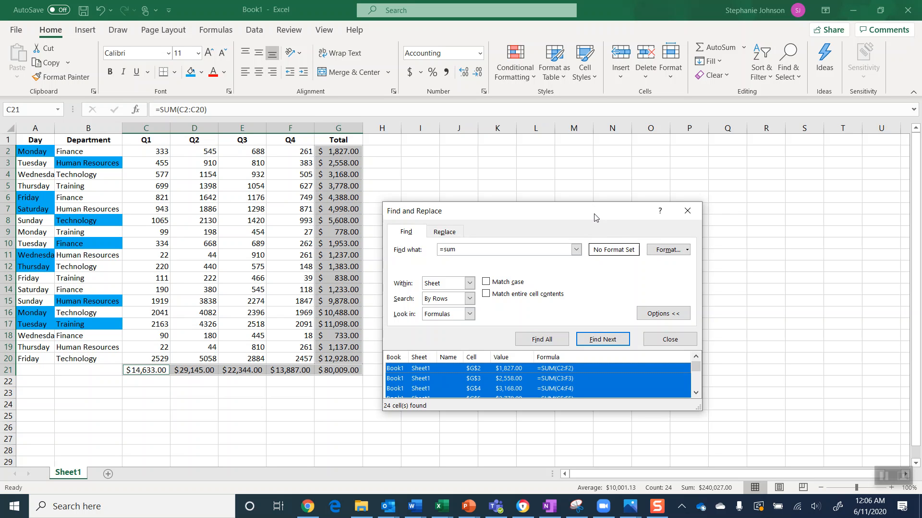
{"action": "left_click", "coordinate": [665, 342]}
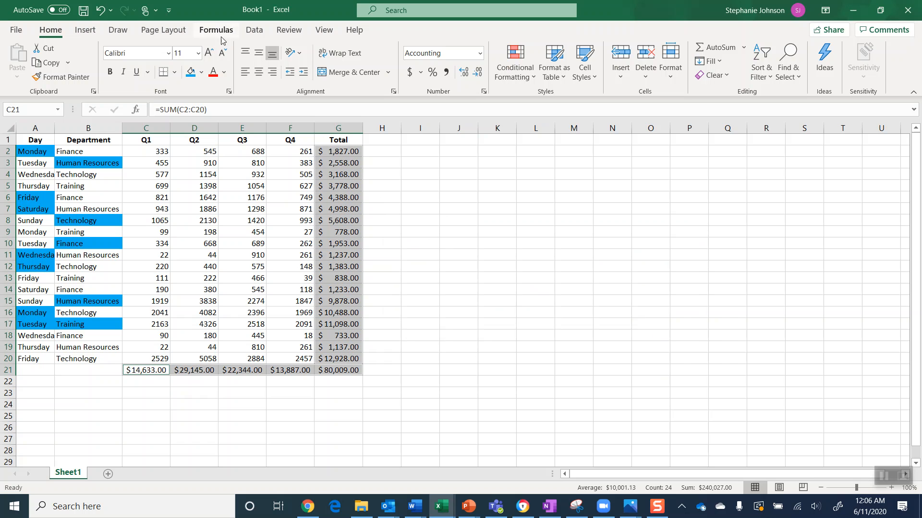
{"action": "left_click", "coordinate": [202, 77]}
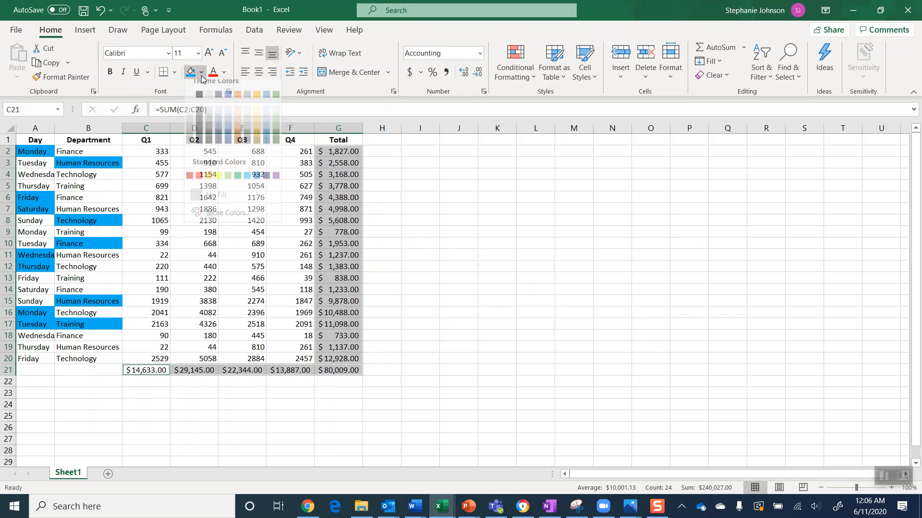
{"action": "left_click", "coordinate": [237, 124]}
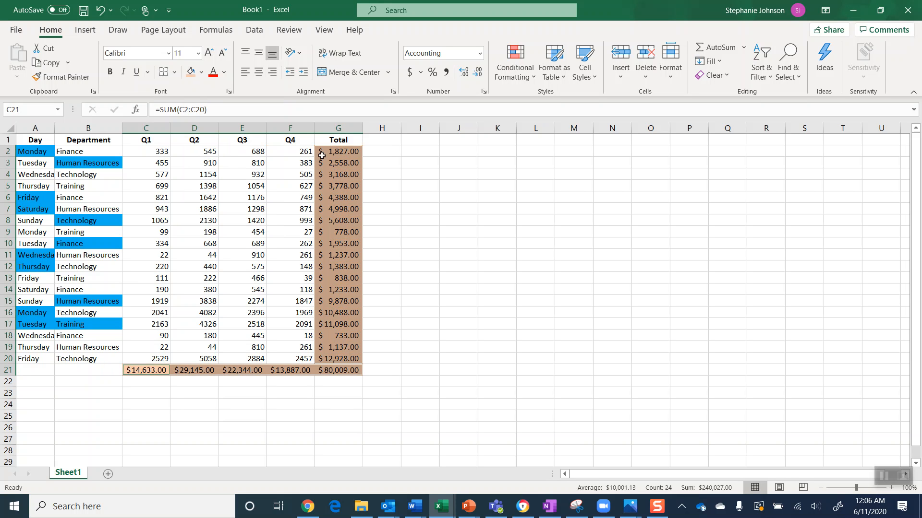
- Undo the light orange fill on the SUM cells and select all formula cells on the sheet using Go To Special
{"action": "left_click", "coordinate": [100, 10]}
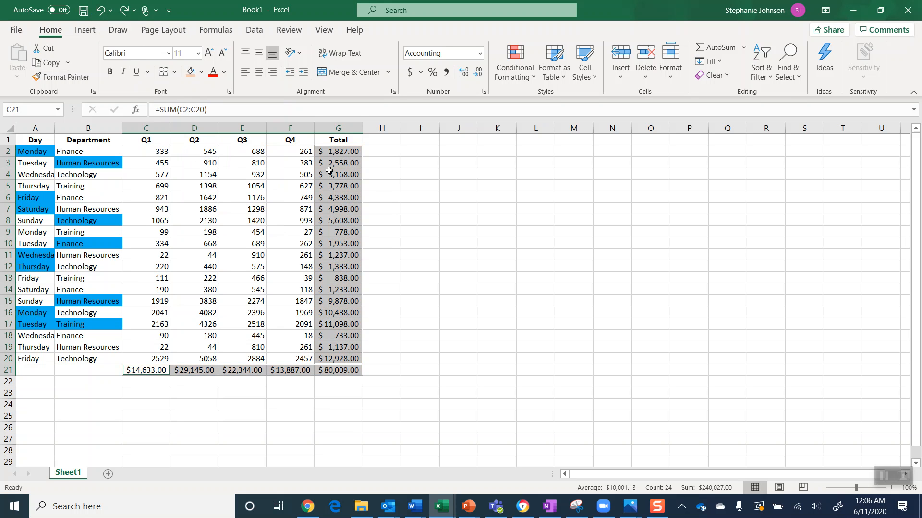
{"action": "left_click", "coordinate": [343, 185]}
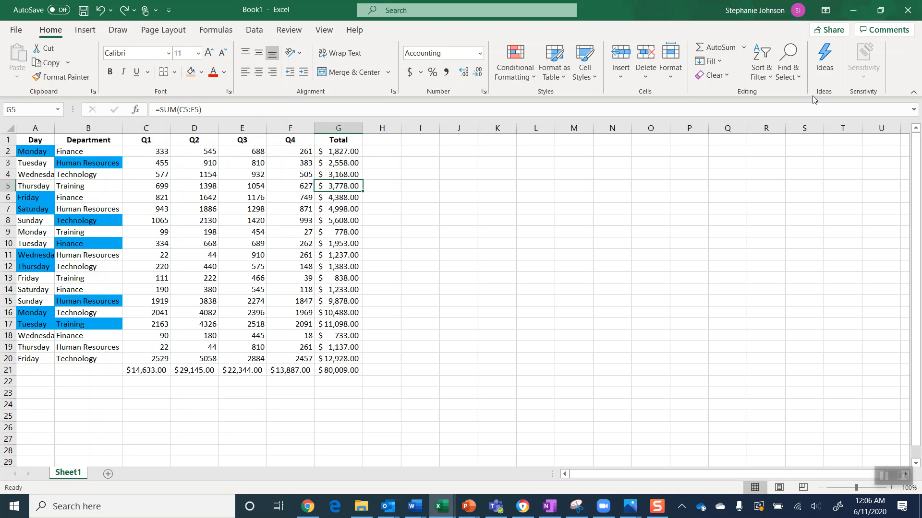
{"action": "left_click", "coordinate": [794, 75]}
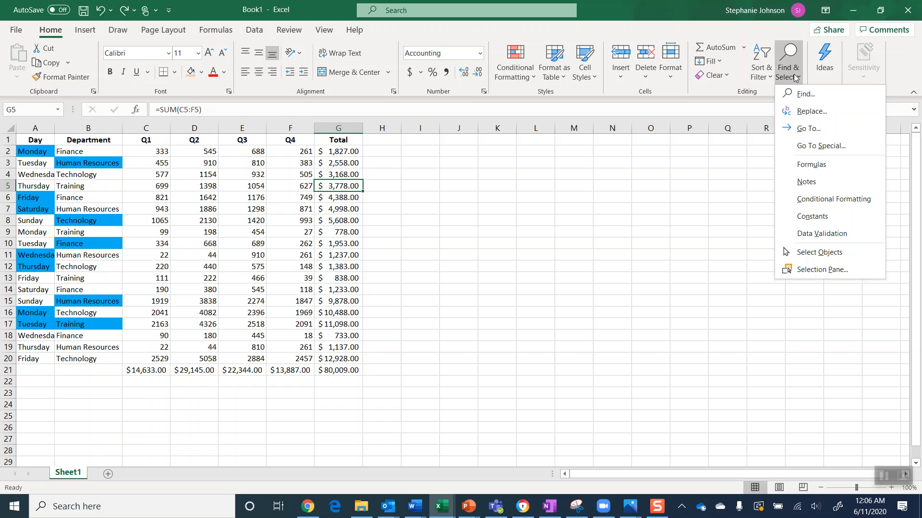
{"action": "left_click", "coordinate": [816, 146]}
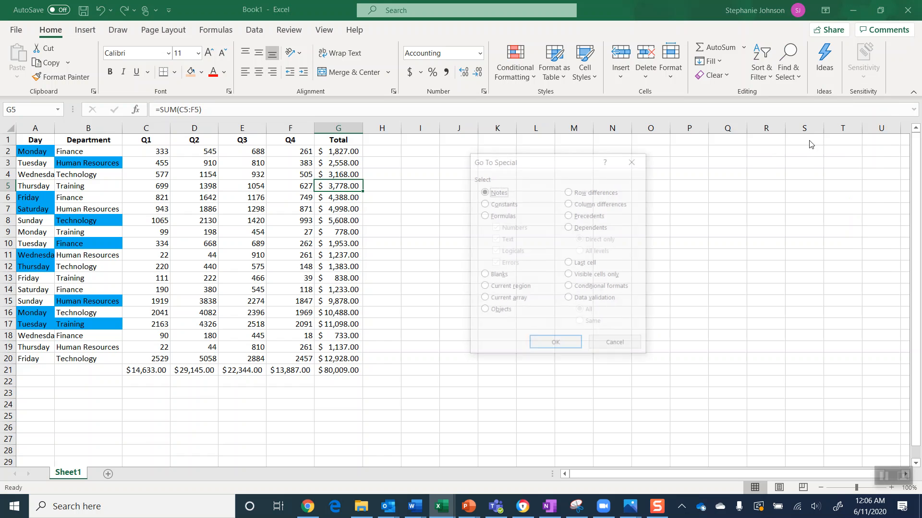
{"action": "left_click", "coordinate": [483, 216]}
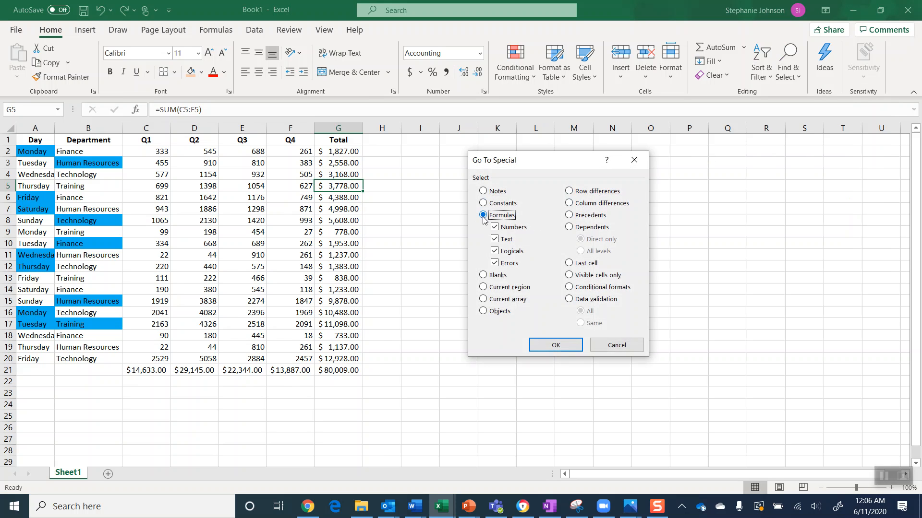
{"action": "left_click", "coordinate": [546, 346]}
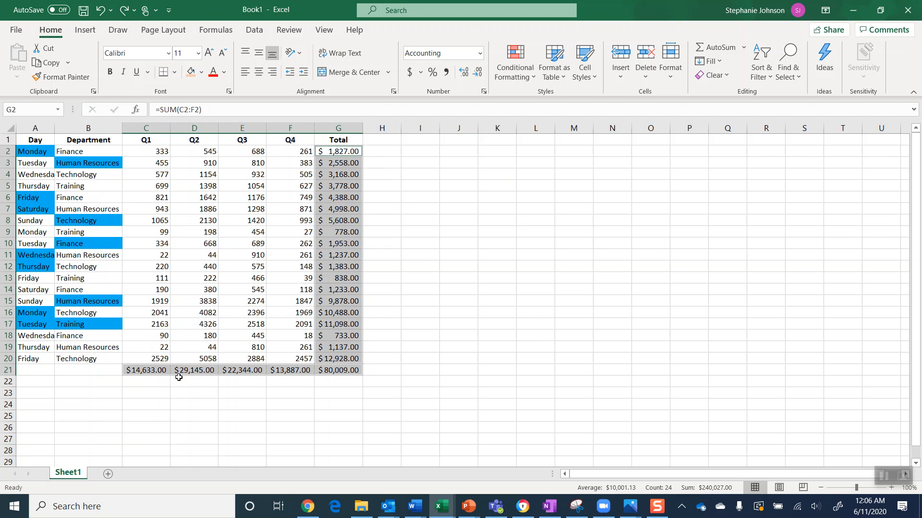
{"action": "left_click", "coordinate": [144, 391]}
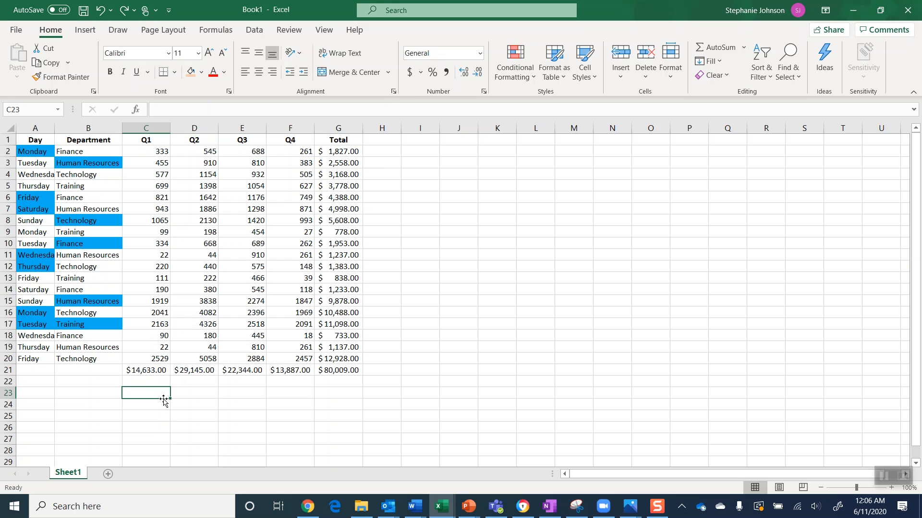
{"action": "type", "text": "=av"}
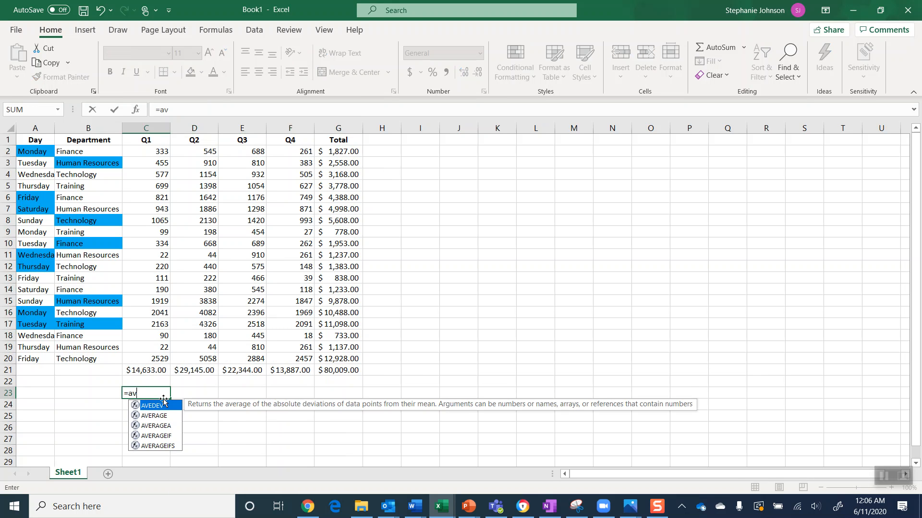
{"action": "type", "text": "erage("}
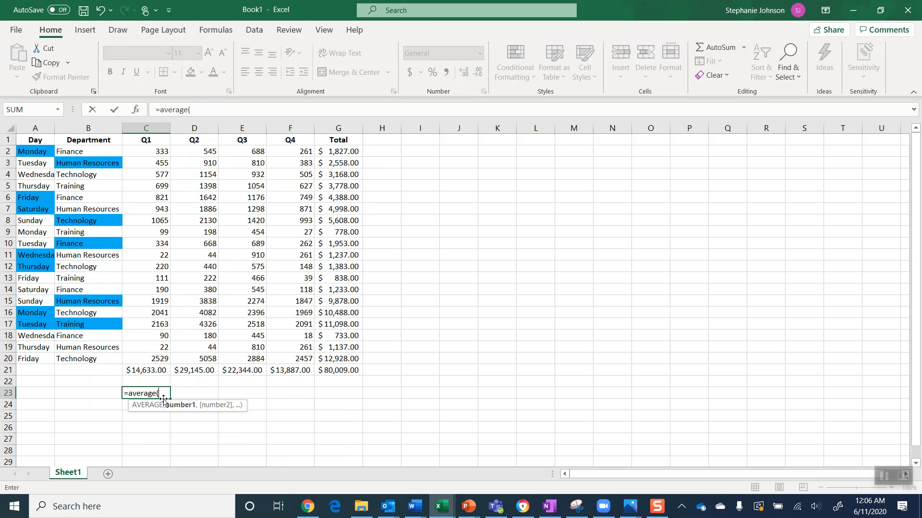
{"action": "left_click", "coordinate": [160, 151]}
{"action": "left_click_drag", "start_coordinate": [160, 150], "coordinate": [162, 354]}
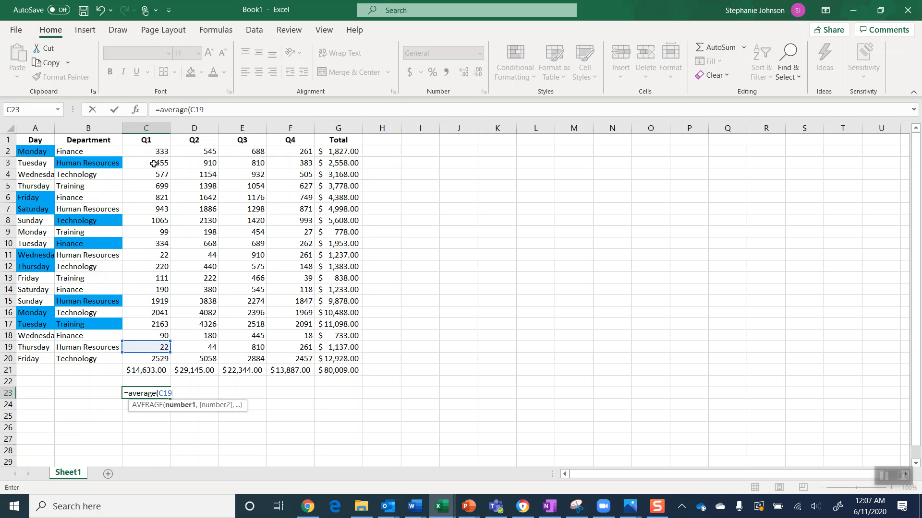
{"action": "left_click", "coordinate": [158, 150]}
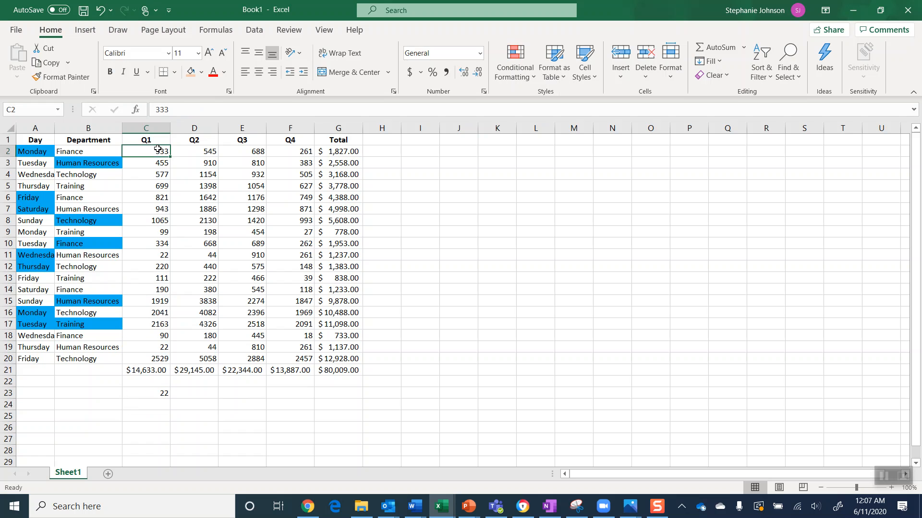
- Enter =AVERAGE(C2:C20) in cell C23 to average the Q1 values
{"action": "left_click", "coordinate": [149, 393]}
{"action": "type", "text": "=average"}
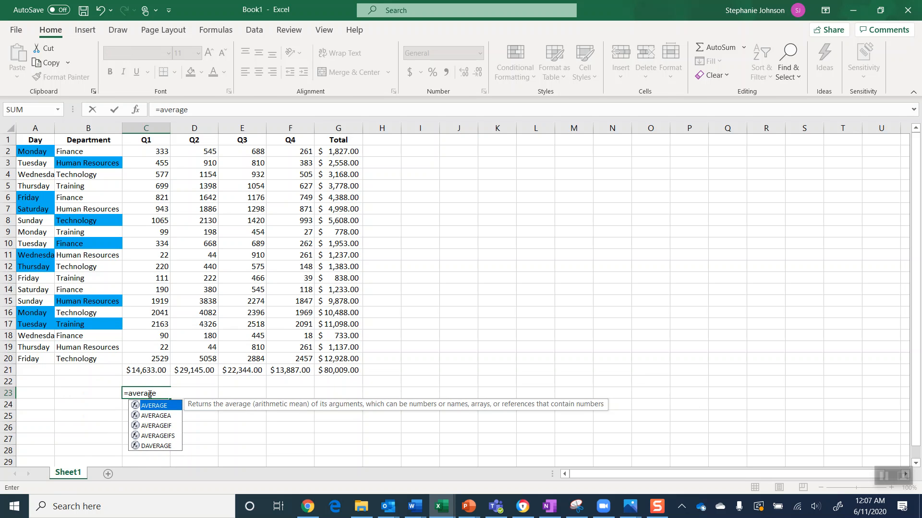
{"action": "type", "text": "("}
{"action": "left_click_drag", "start_coordinate": [157, 357], "coordinate": [146, 156]}
{"action": "type", "text": ")"}
{"action": "key", "text": "Return"}
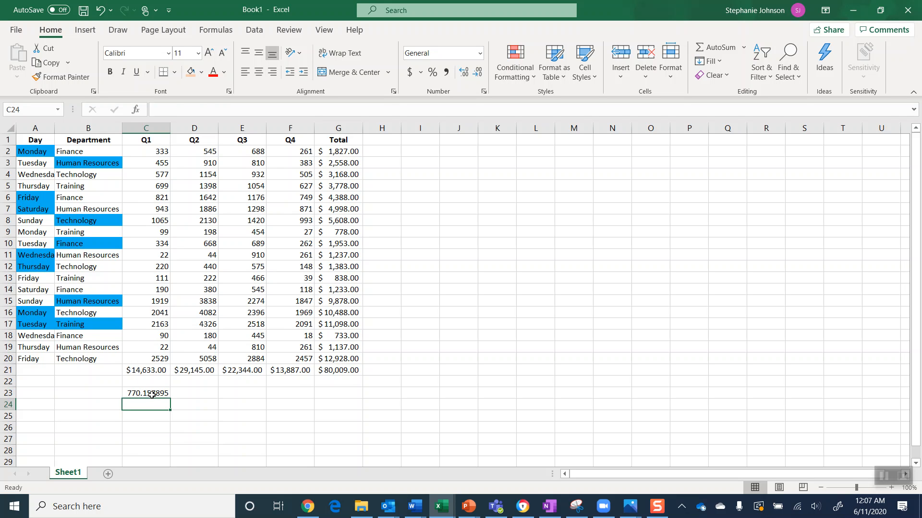
- Copy the average formula from C23 across to F23 and apply the Accounting number format to C23:F23
{"action": "left_click", "coordinate": [152, 395]}
{"action": "left_click_drag", "start_coordinate": [171, 400], "coordinate": [299, 408]}
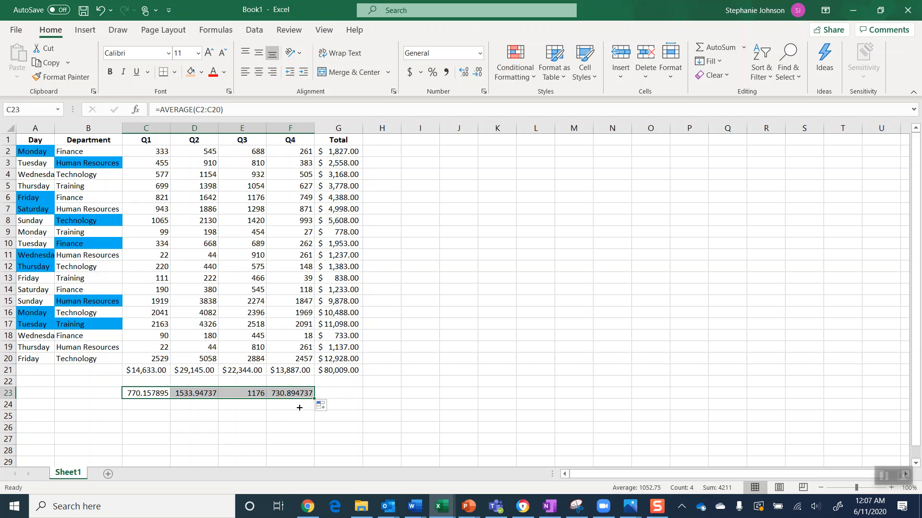
{"action": "left_click", "coordinate": [409, 73]}
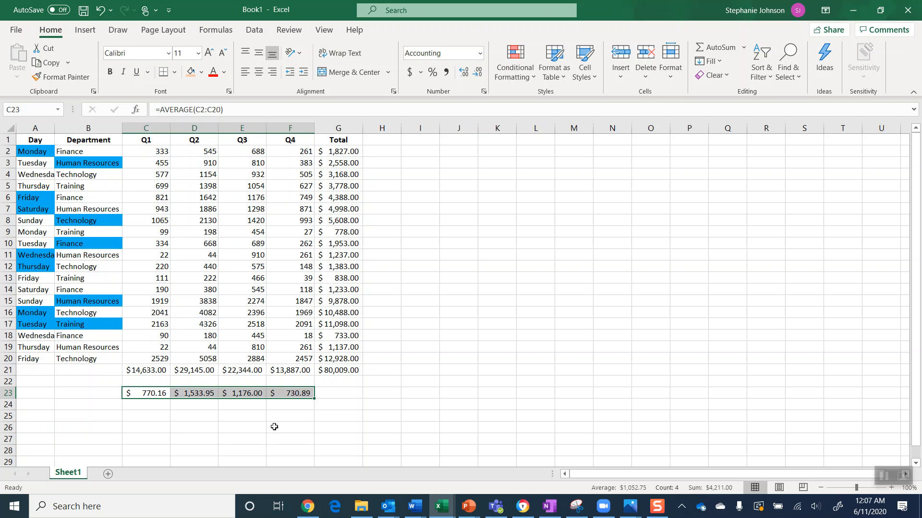
- Check the formulas in G21 and C23, and find all cells on the sheet containing "=sum", looking in Formulas
{"action": "left_click", "coordinate": [345, 368]}
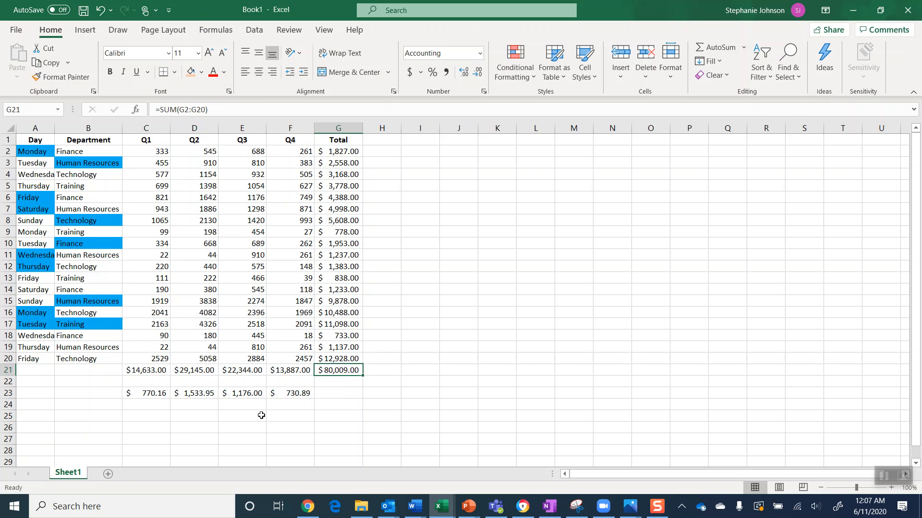
{"action": "left_click", "coordinate": [142, 391]}
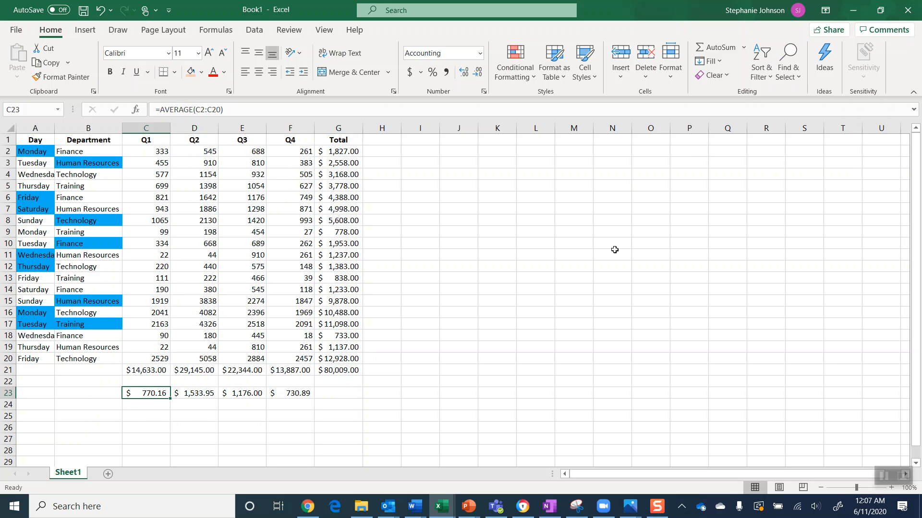
{"action": "left_click", "coordinate": [797, 58]}
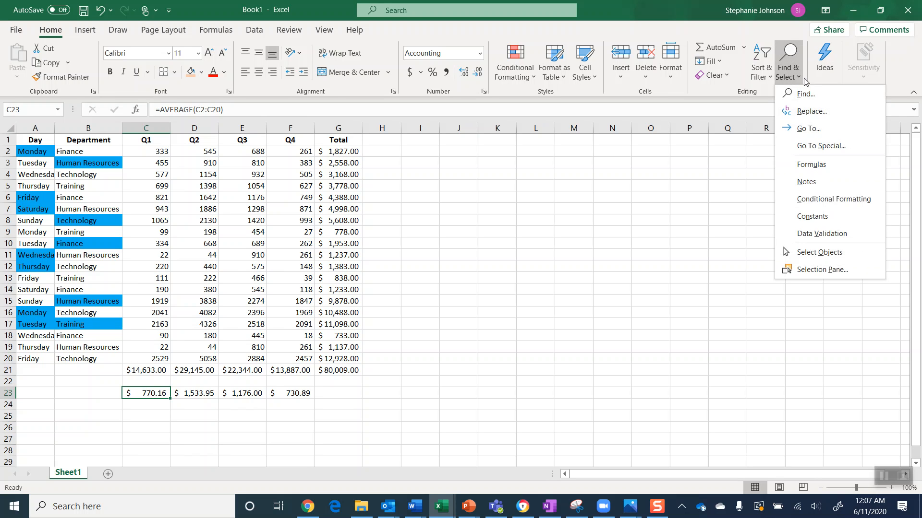
{"action": "left_click", "coordinate": [805, 90]}
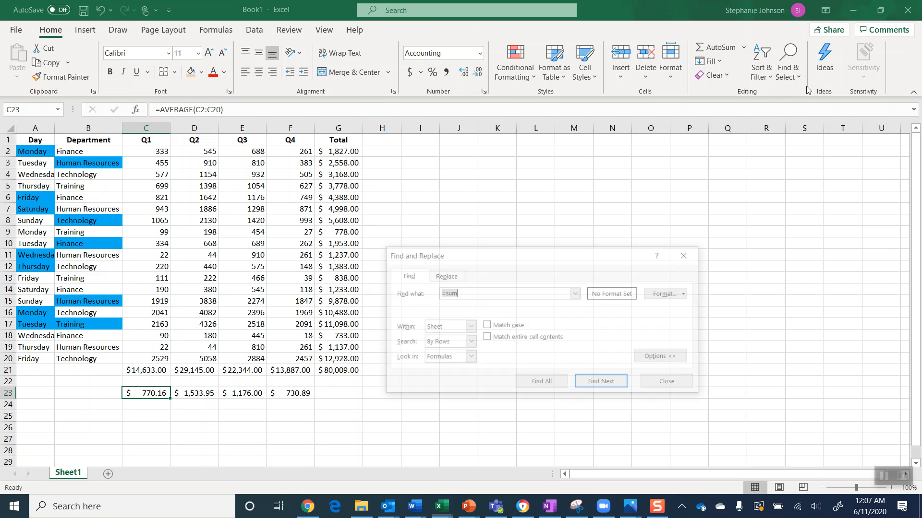
{"action": "left_click", "coordinate": [464, 294]}
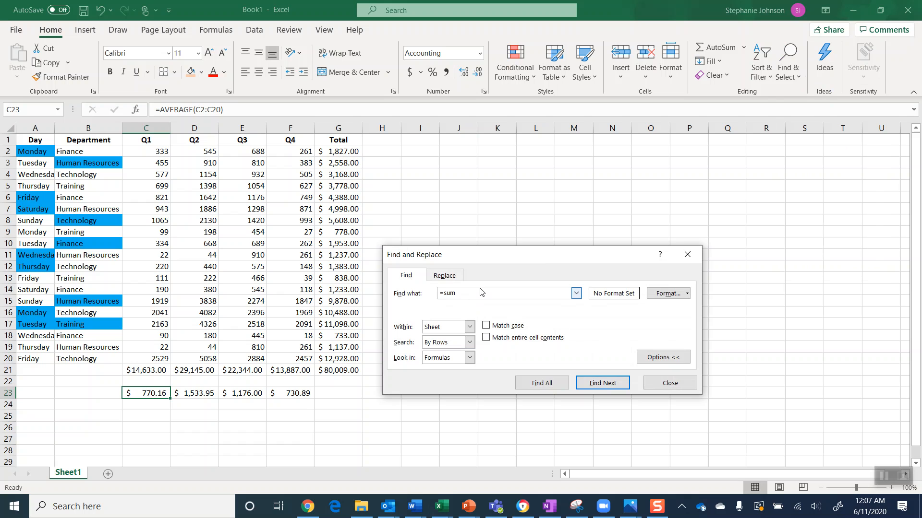
{"action": "left_click", "coordinate": [548, 384]}
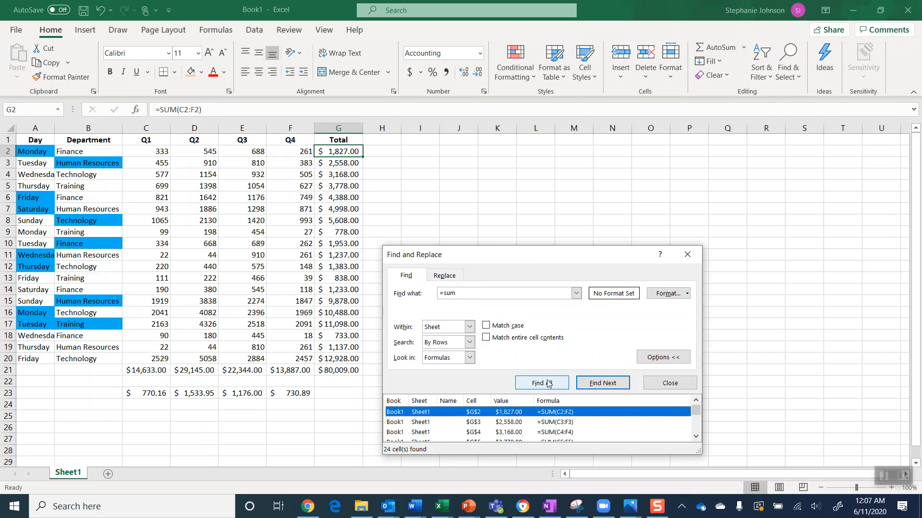
- Select every found SUM cell, close Find and Replace, and fill the selected cells with the light orange color
{"action": "key", "text": "ctrl+a"}
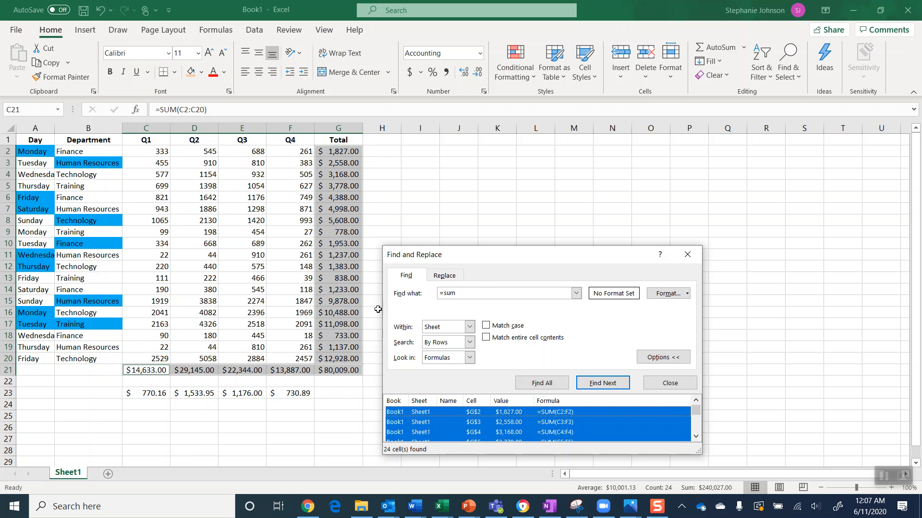
{"action": "left_click_drag", "start_coordinate": [497, 258], "coordinate": [496, 144]}
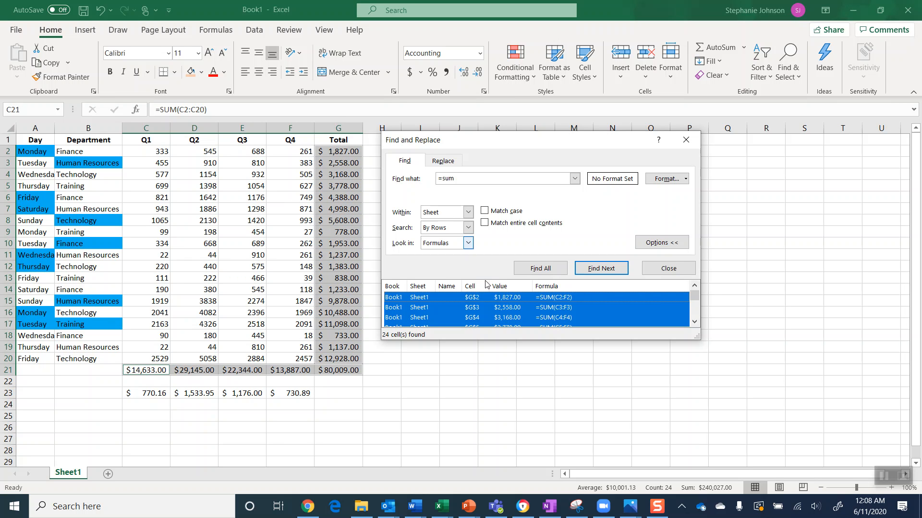
{"action": "left_click", "coordinate": [694, 141]}
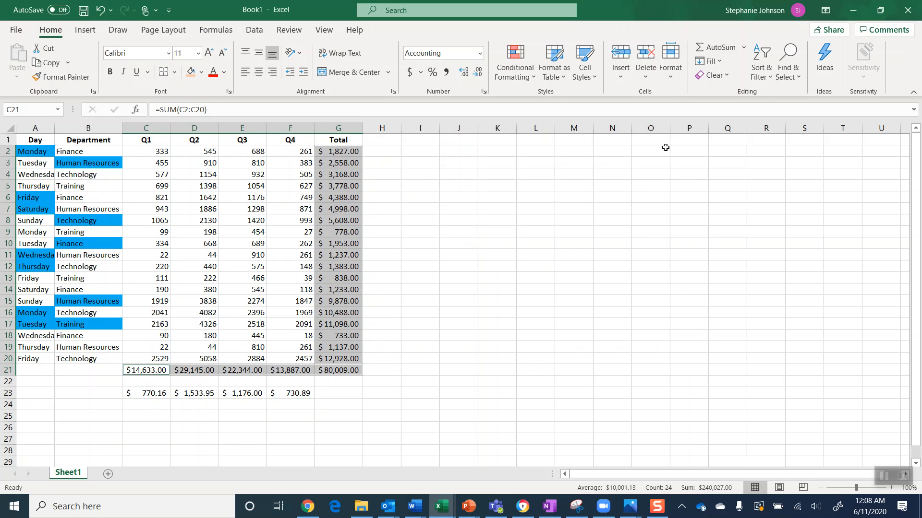
{"action": "left_click", "coordinate": [190, 77]}
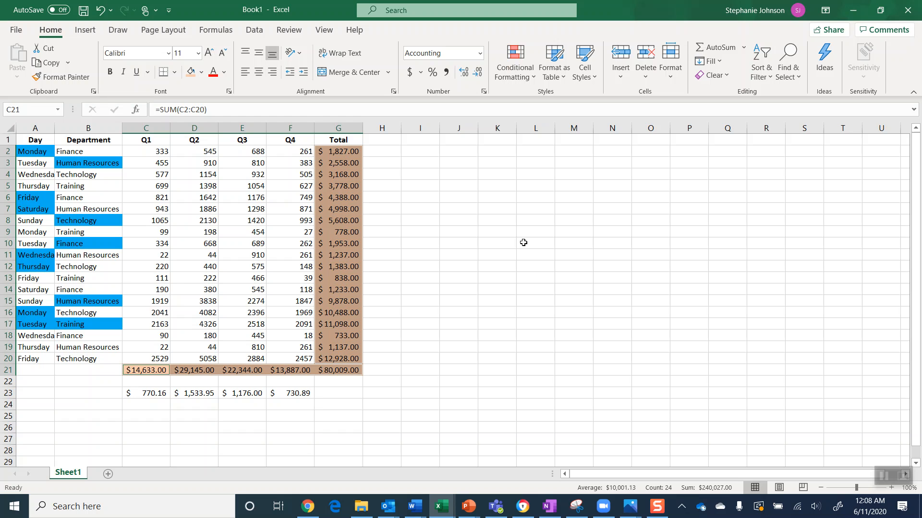